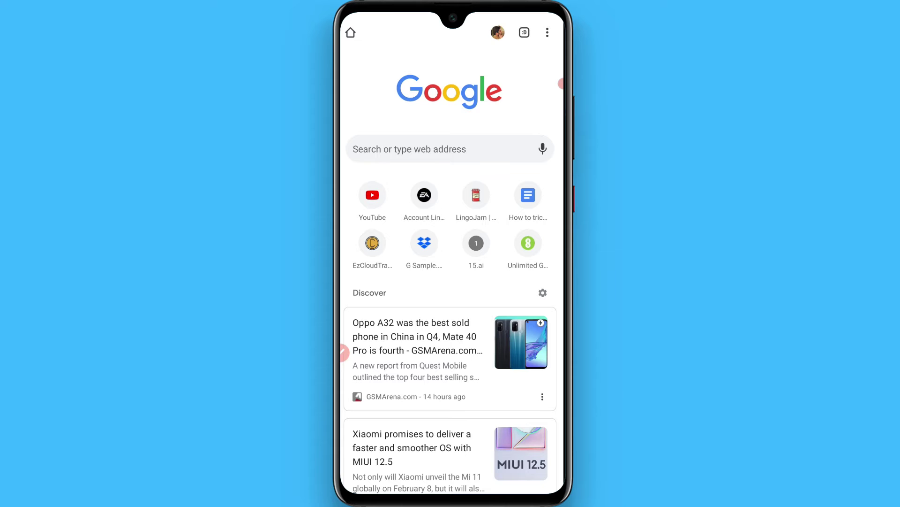
Load youtube.com in Chrome to reach the mobile YouTube home feed.
left_click(409, 148)
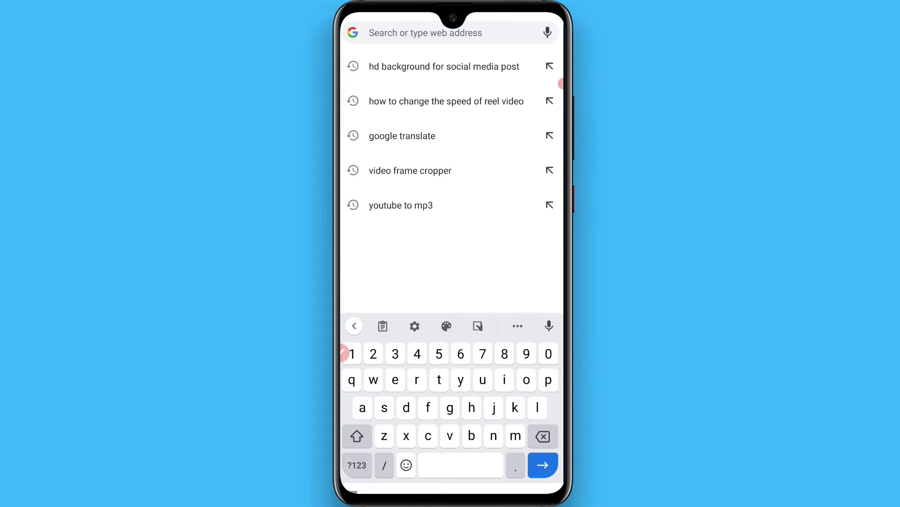
type("yout")
key("Return")
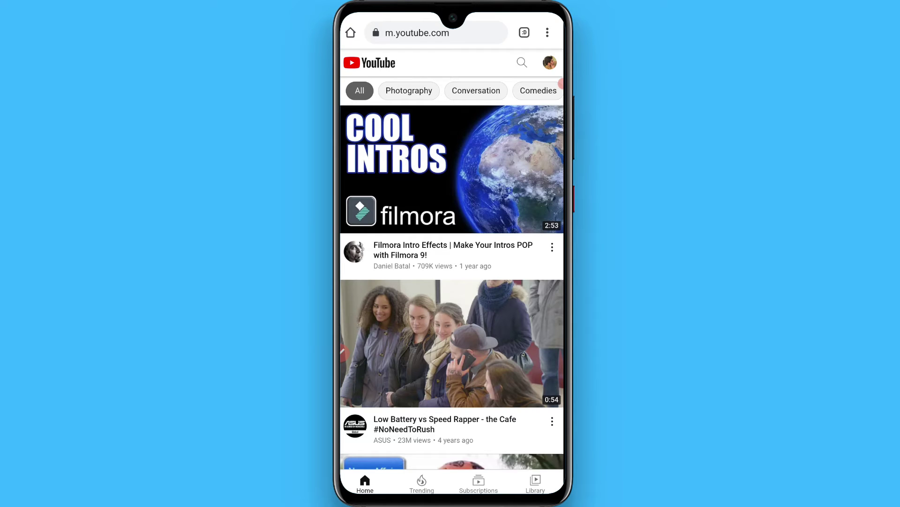
Turn on Chrome's Desktop site option so YouTube shows its full grid layout.
mouse_move(502, 114)
left_mouse_down()
mouse_move(555, 42)
mouse_move(549, 105)
left_mouse_up()
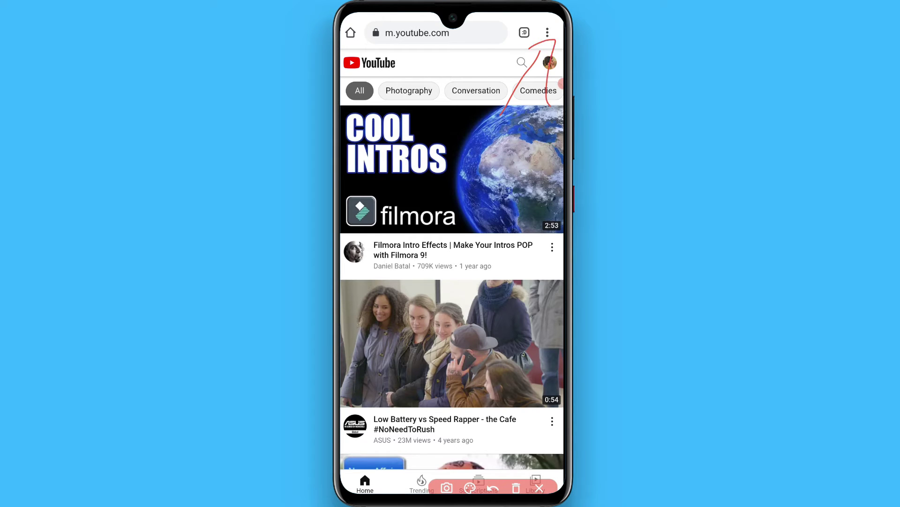
left_click(516, 487)
left_click(547, 33)
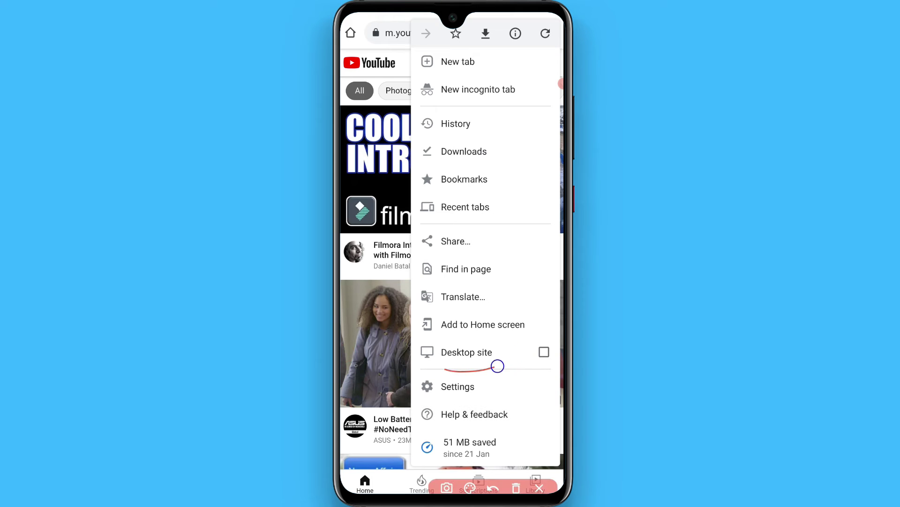
left_click_drag(496, 364, 496, 325)
left_click(516, 487)
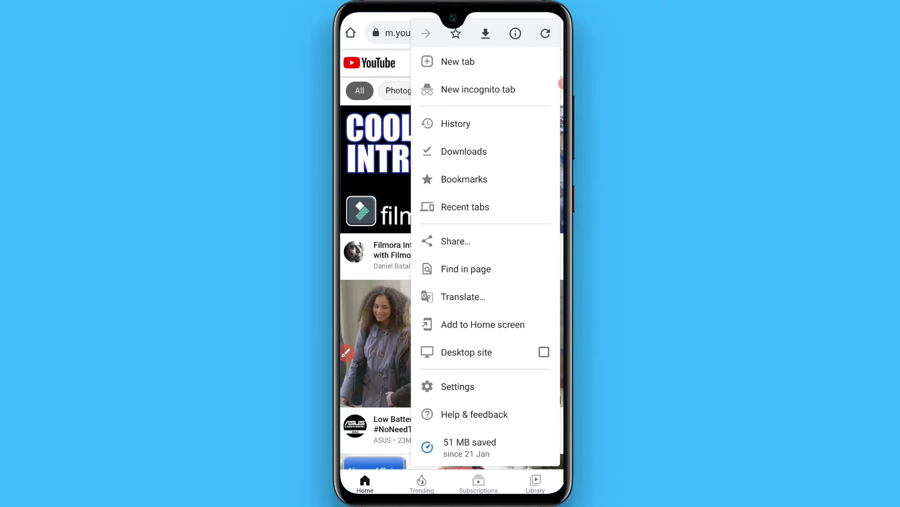
left_click(544, 351)
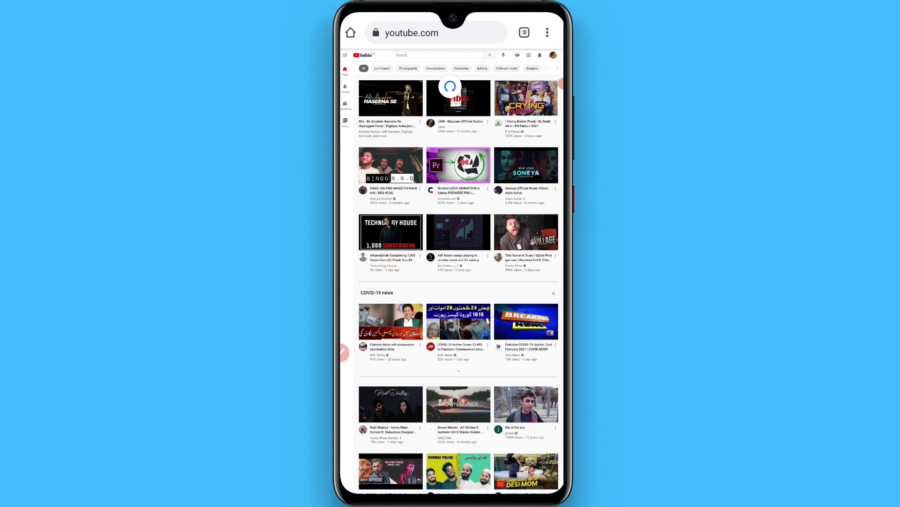
Reload the YouTube desktop home page and bring up the account menu.
double_click(451, 74)
left_click_drag(450, 72, 451, 176)
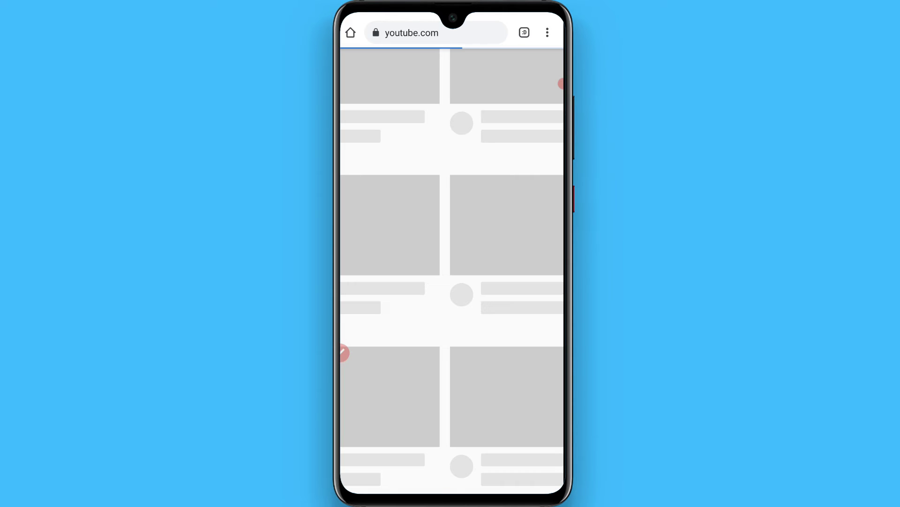
left_click_drag(343, 353, 493, 353)
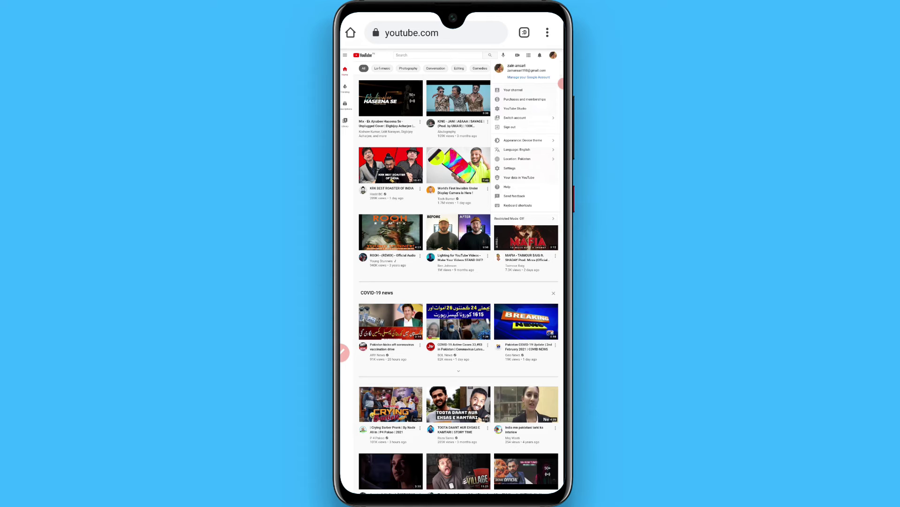
Open Settings from the account menu to reach youtube.com/account.
left_click(344, 352)
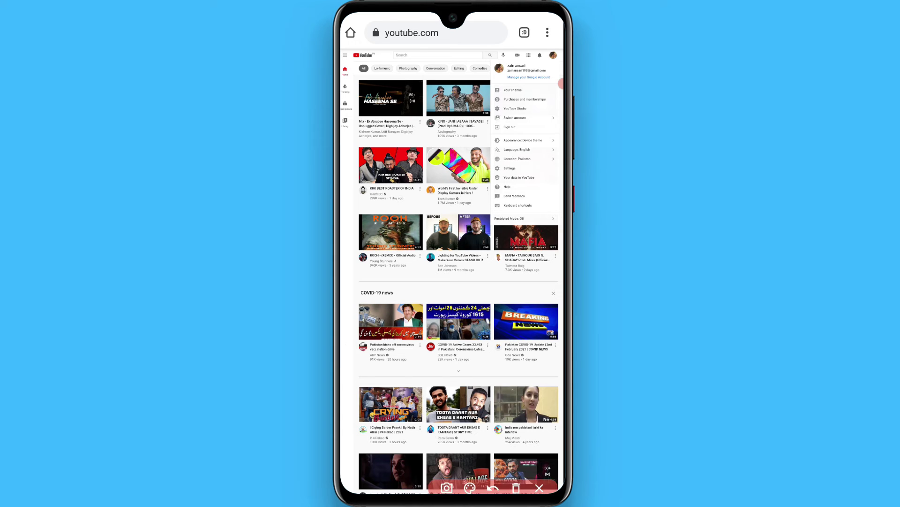
left_click_drag(493, 182, 484, 155)
left_click(517, 487)
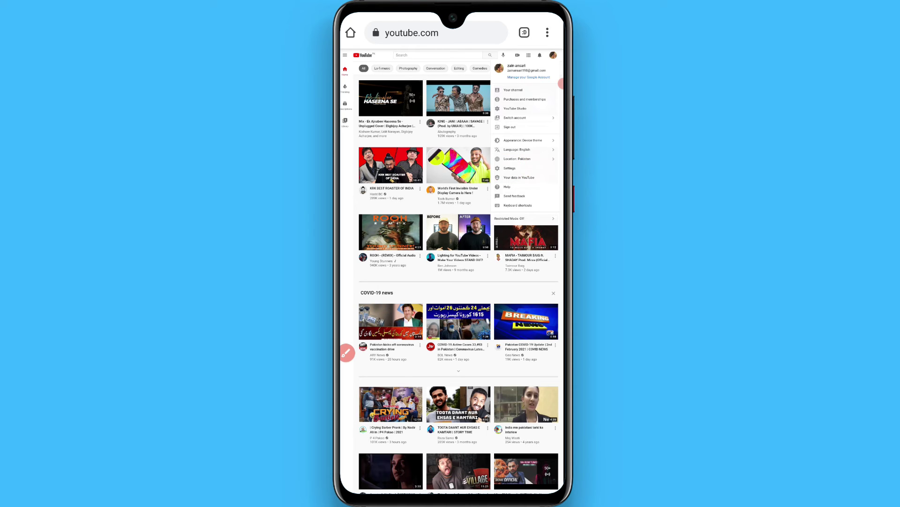
left_click(510, 168)
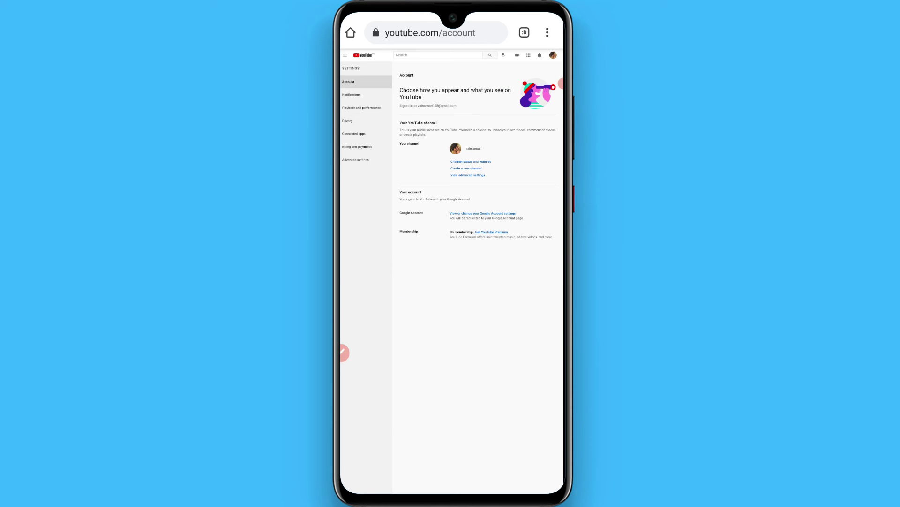
Go to Playback and performance in the YouTube Settings sidebar.
left_click(344, 352)
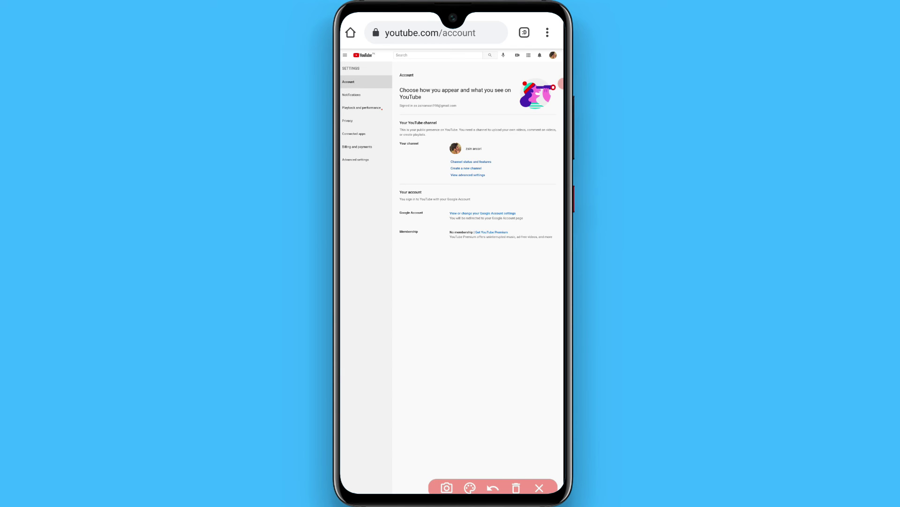
left_click(539, 488)
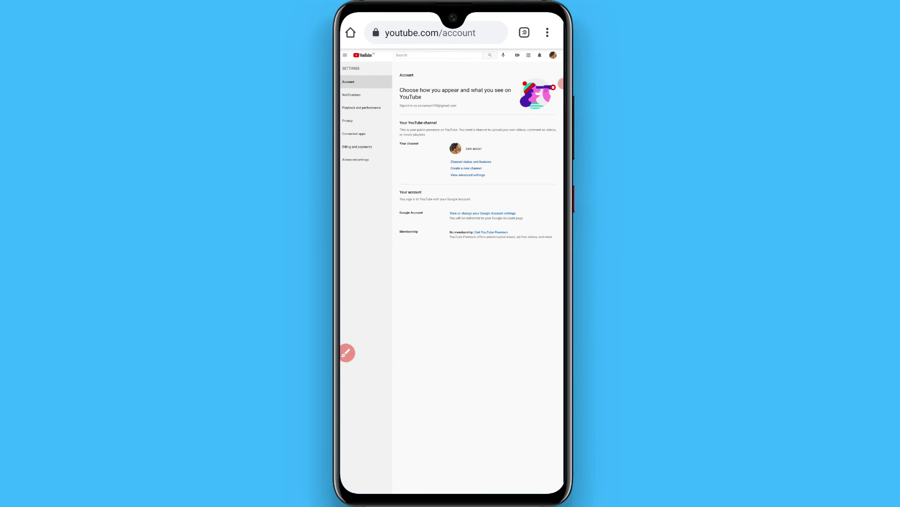
left_click(361, 107)
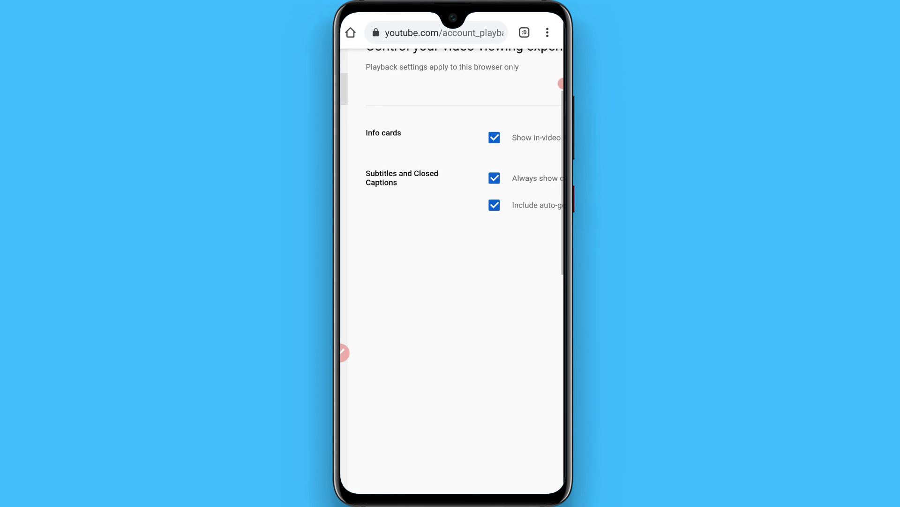
Uncheck 'Always show captions' and 'Include auto-generated captions', keeping info cards checked.
left_click(343, 352)
left_click_drag(407, 152, 422, 259)
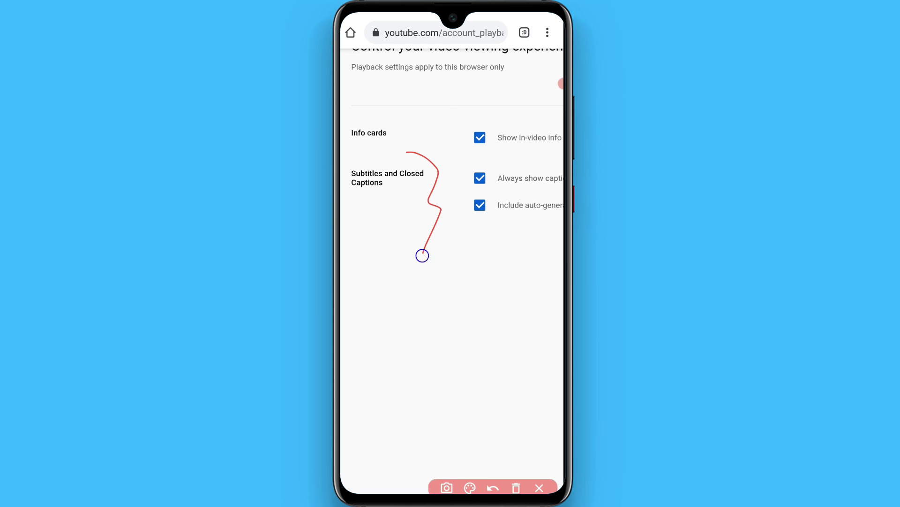
left_click_drag(462, 162, 481, 257)
left_click(516, 488)
left_click(539, 487)
left_click(481, 178)
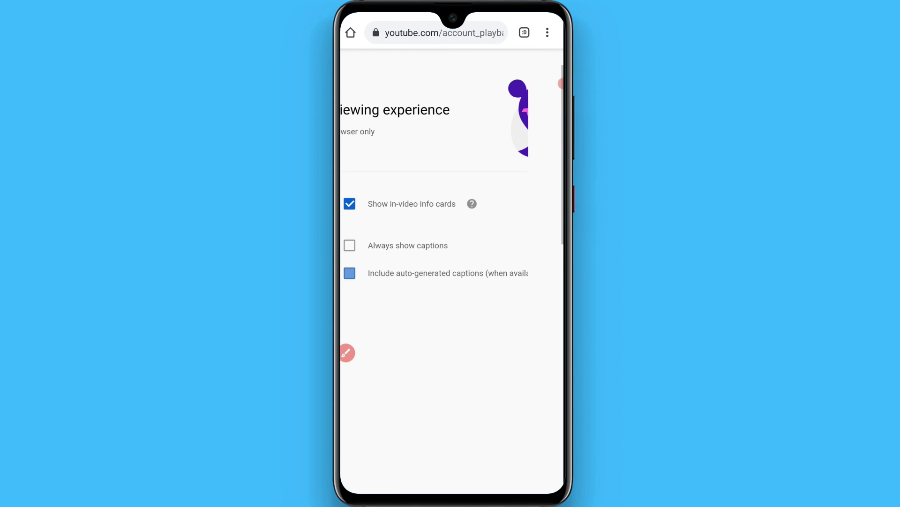
scroll(452, 211, "left", 3)
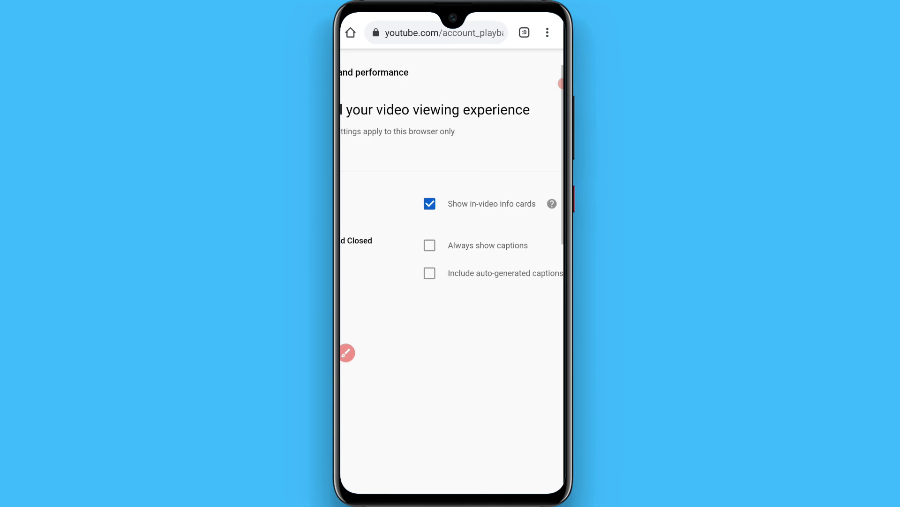
scroll(451, 211, "right", 3)
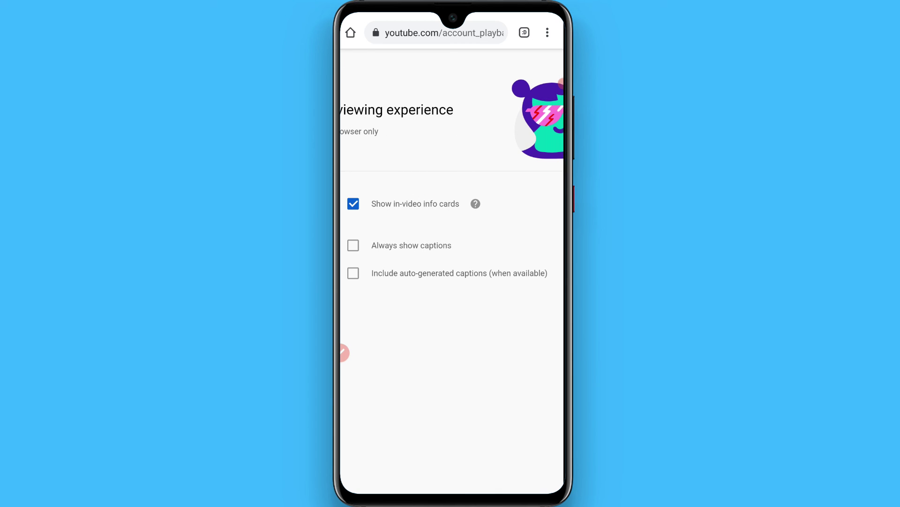